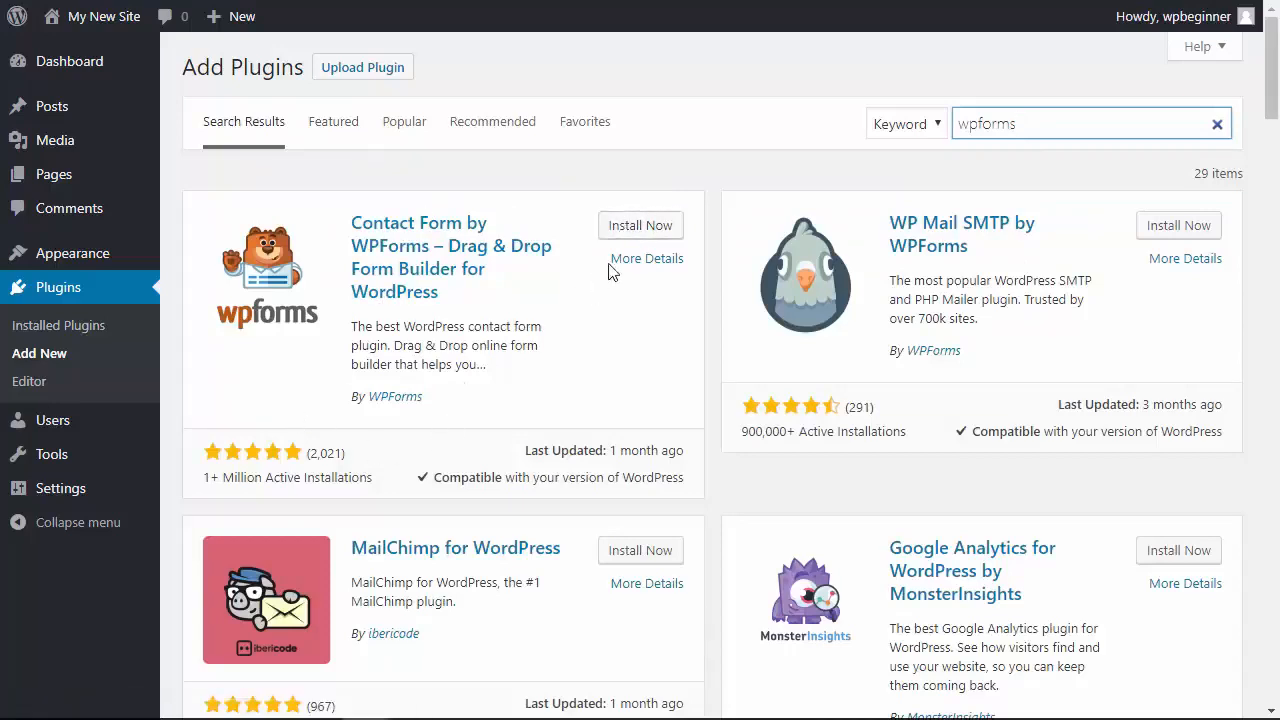
Step: Install and activate the Contact Form by WPForms plugin, and look over its welcome page
click(638, 228)
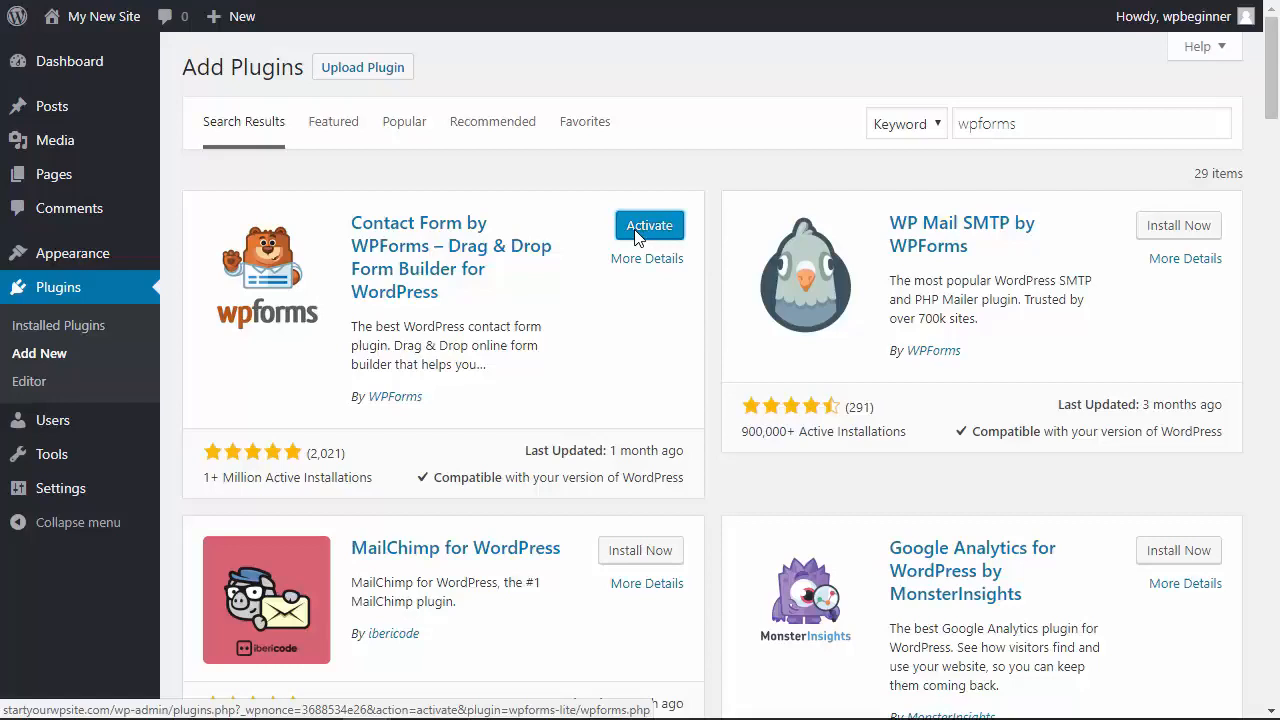
click(652, 227)
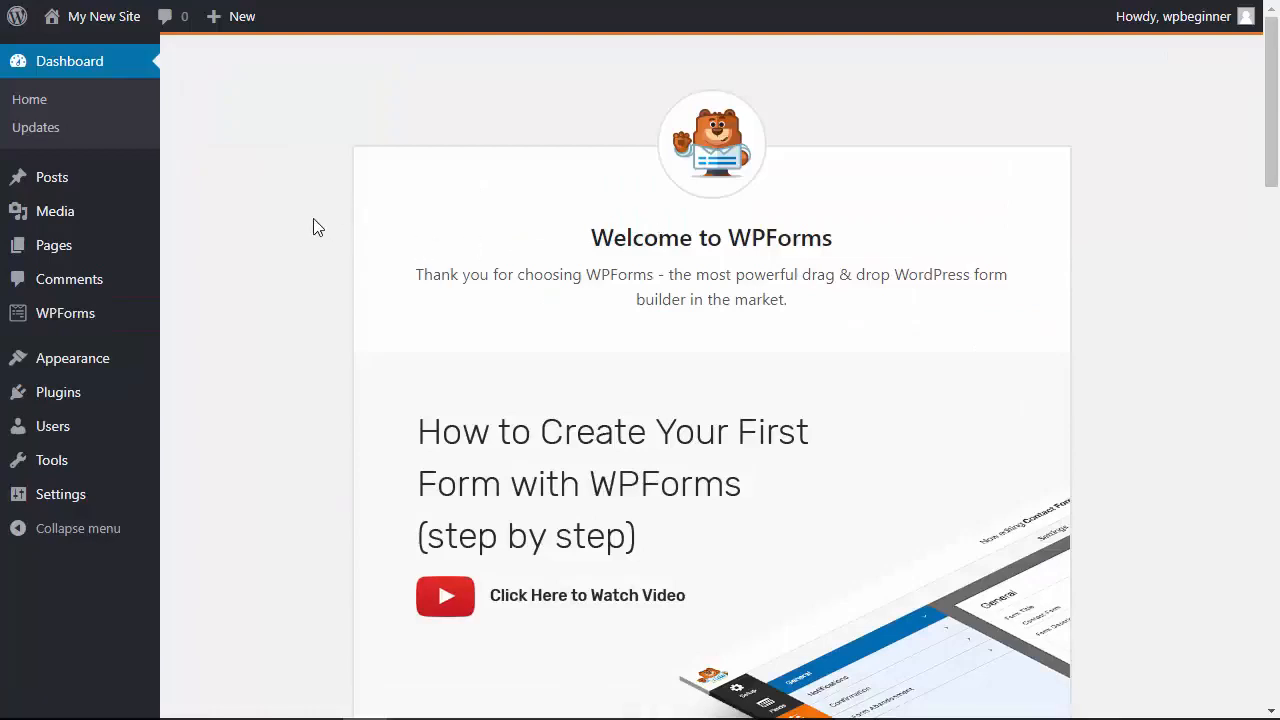
scroll(313, 219, down, 4)
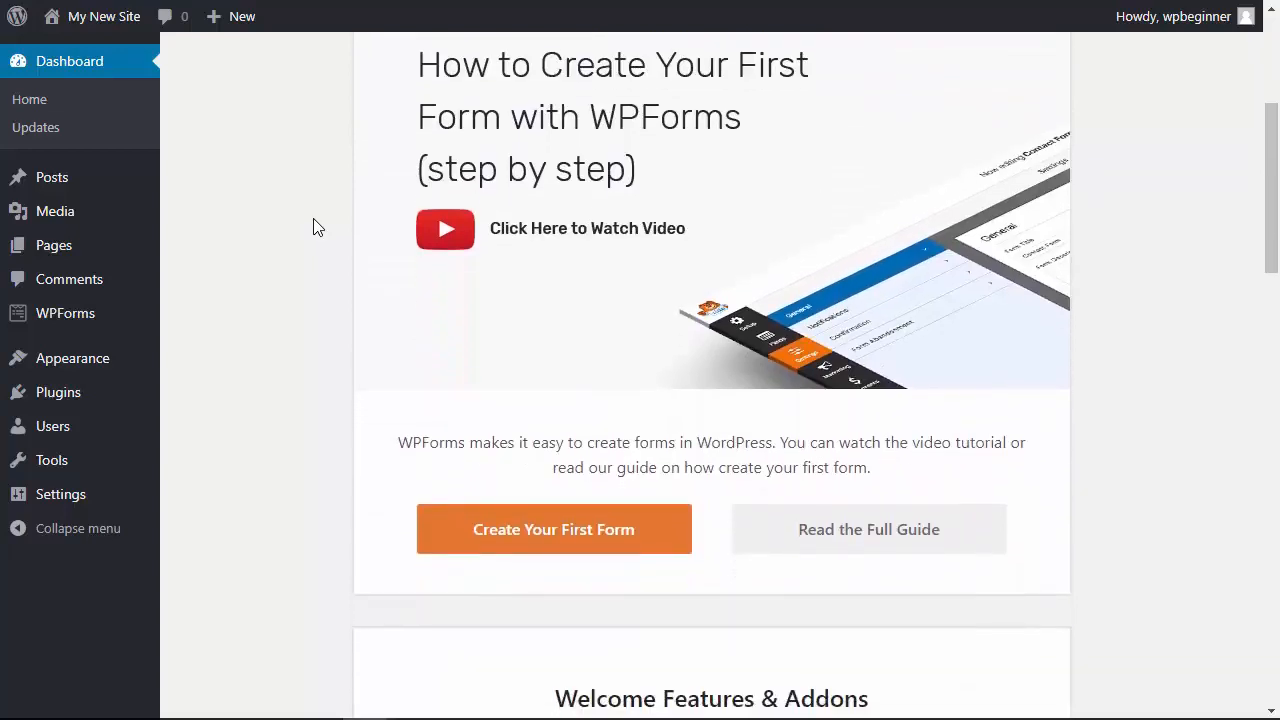
scroll(314, 306, down, 2)
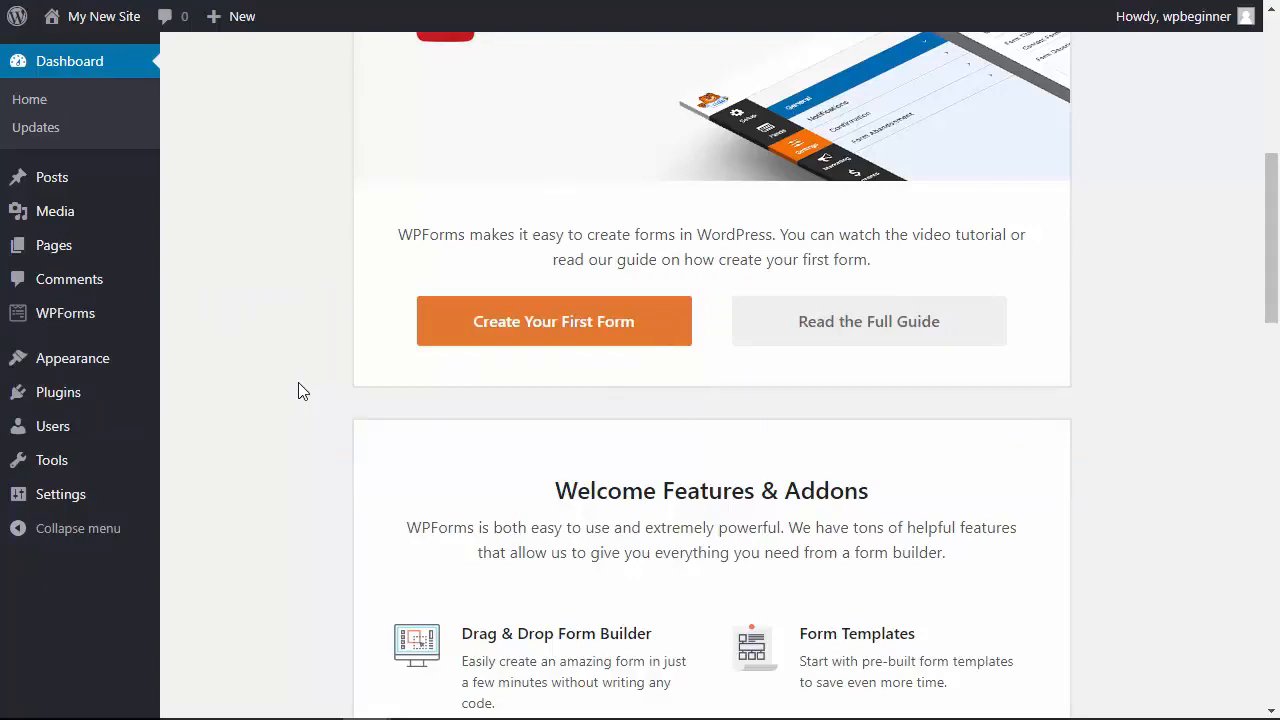
Step: Add a new plugin by uploading google-analytics-premium-v7.0.14.zip from the How to Install a WordPress Plugin folder and installing it
mouse_move(56, 393)
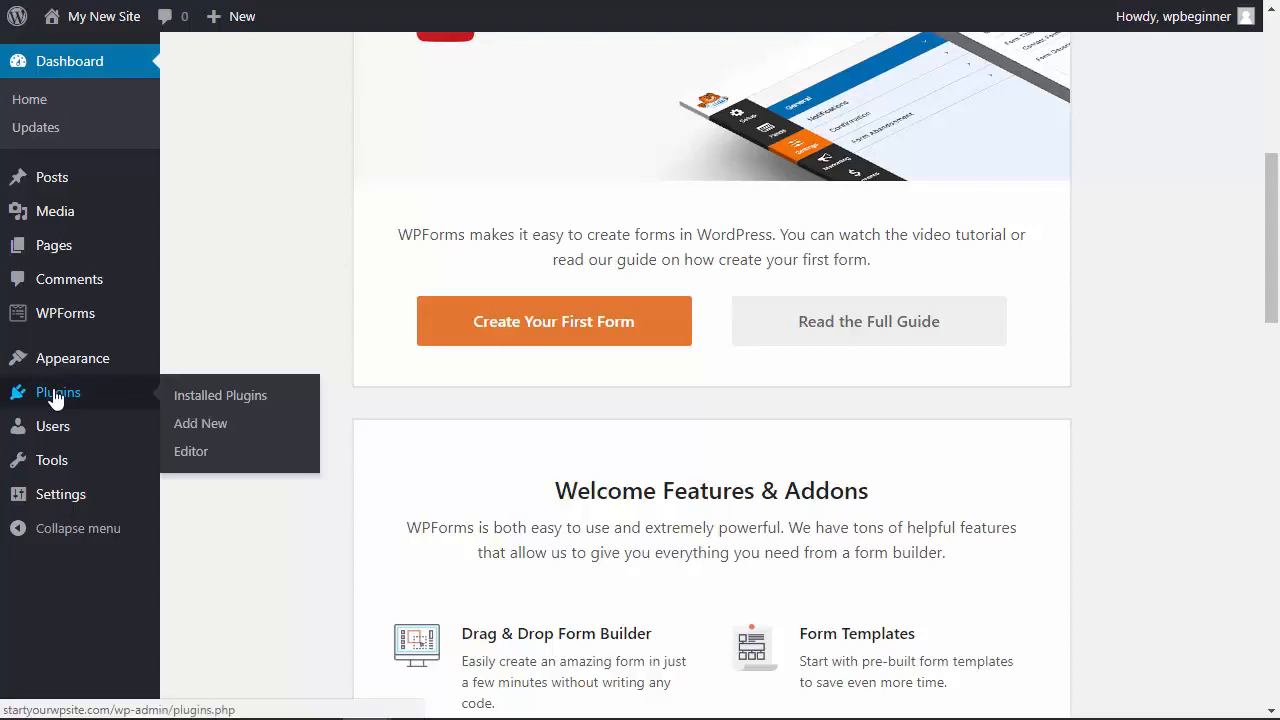
click(205, 424)
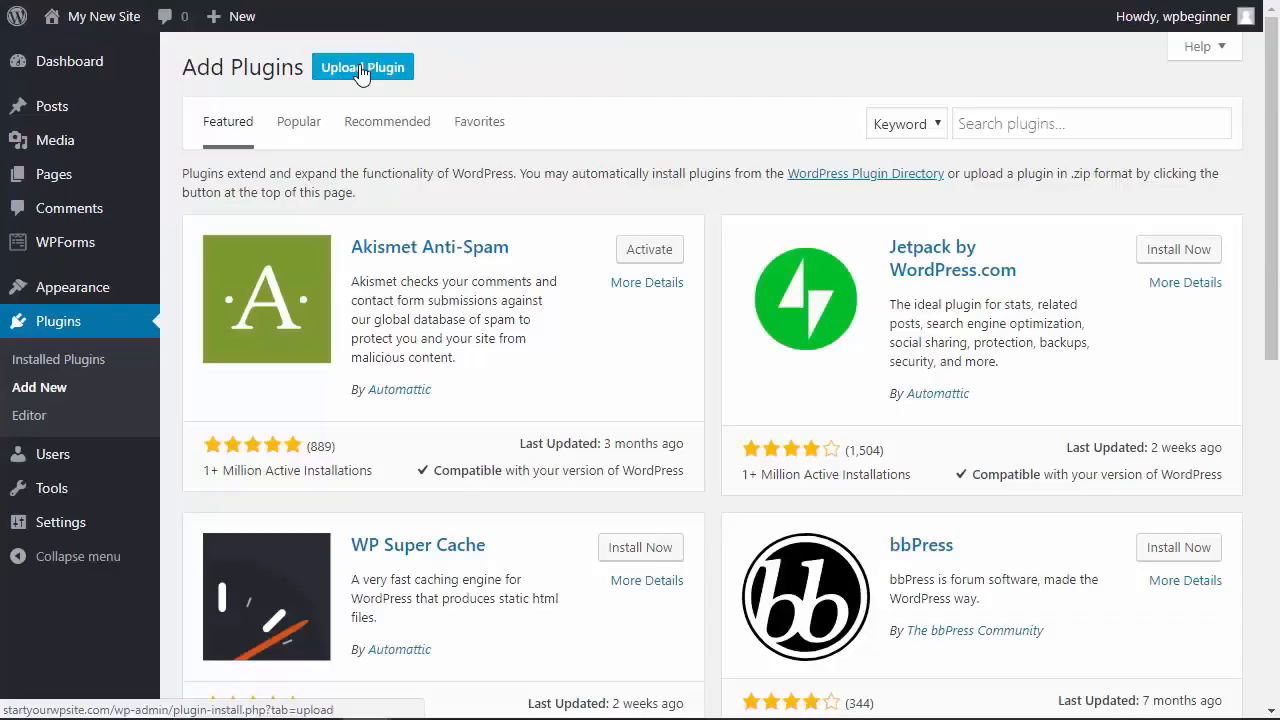
click(361, 70)
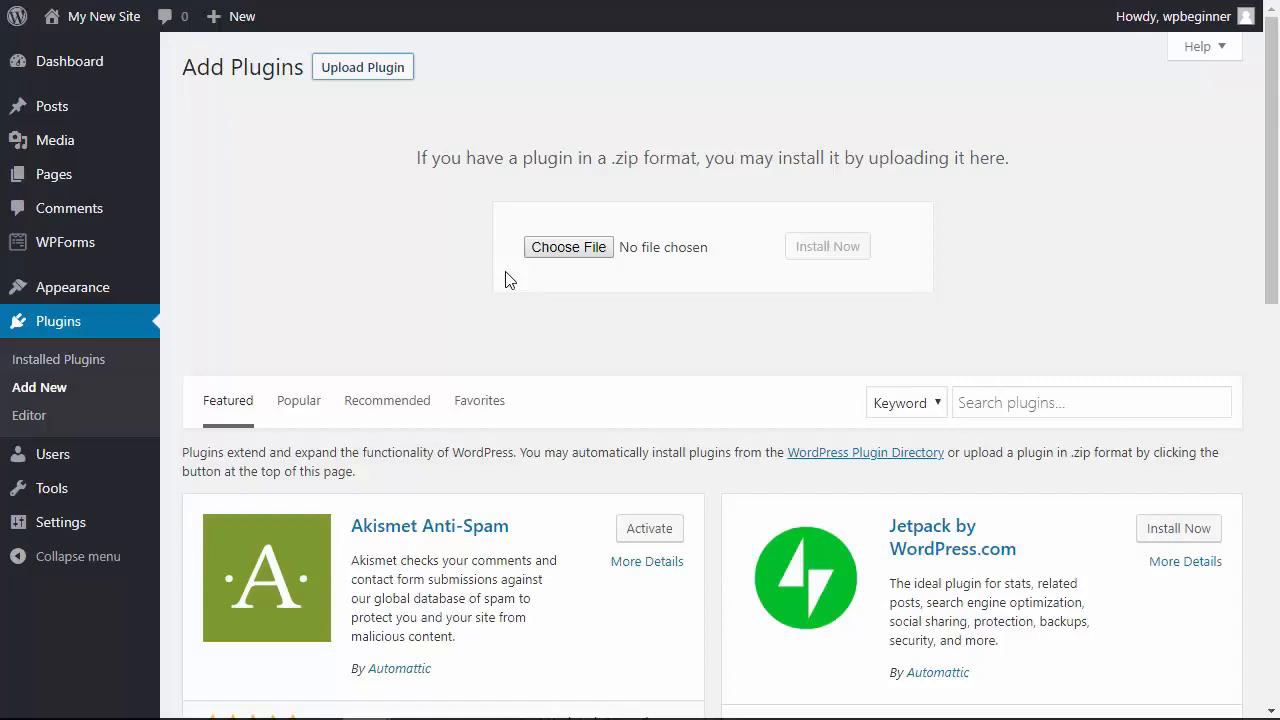
click(560, 252)
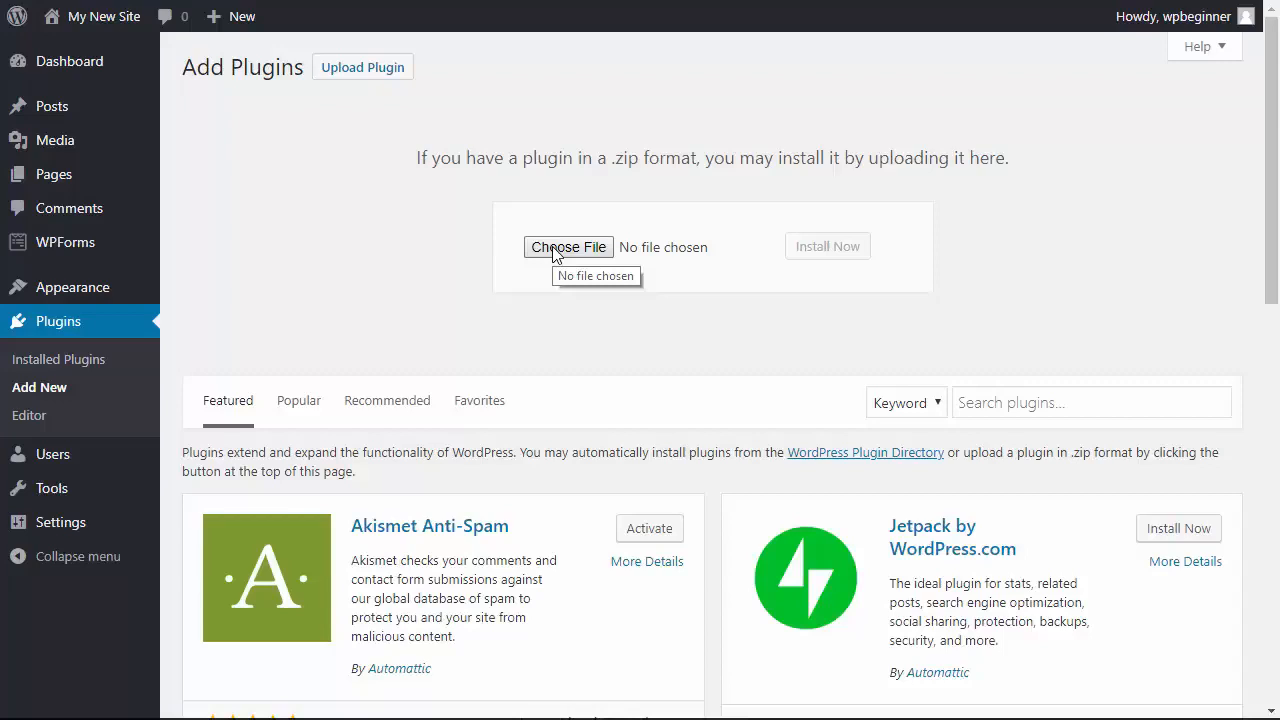
key(alt+Tab)
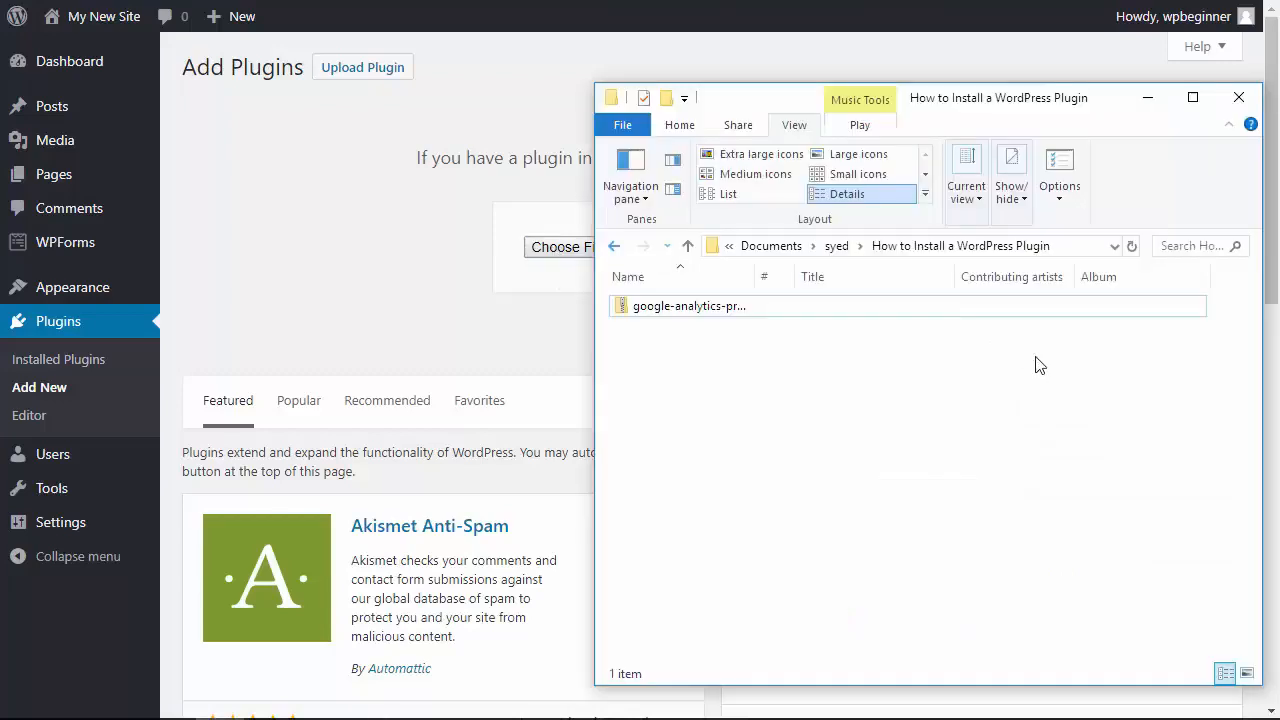
click(718, 316)
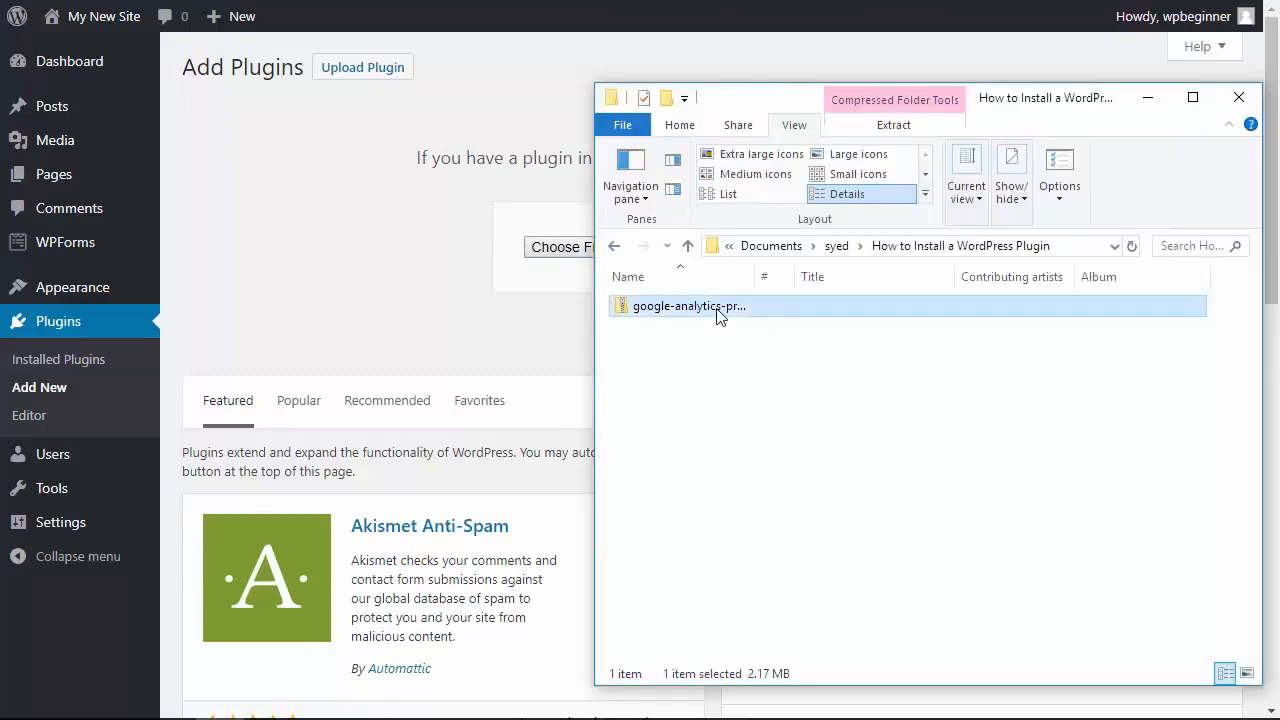
drag(716, 315, 568, 250)
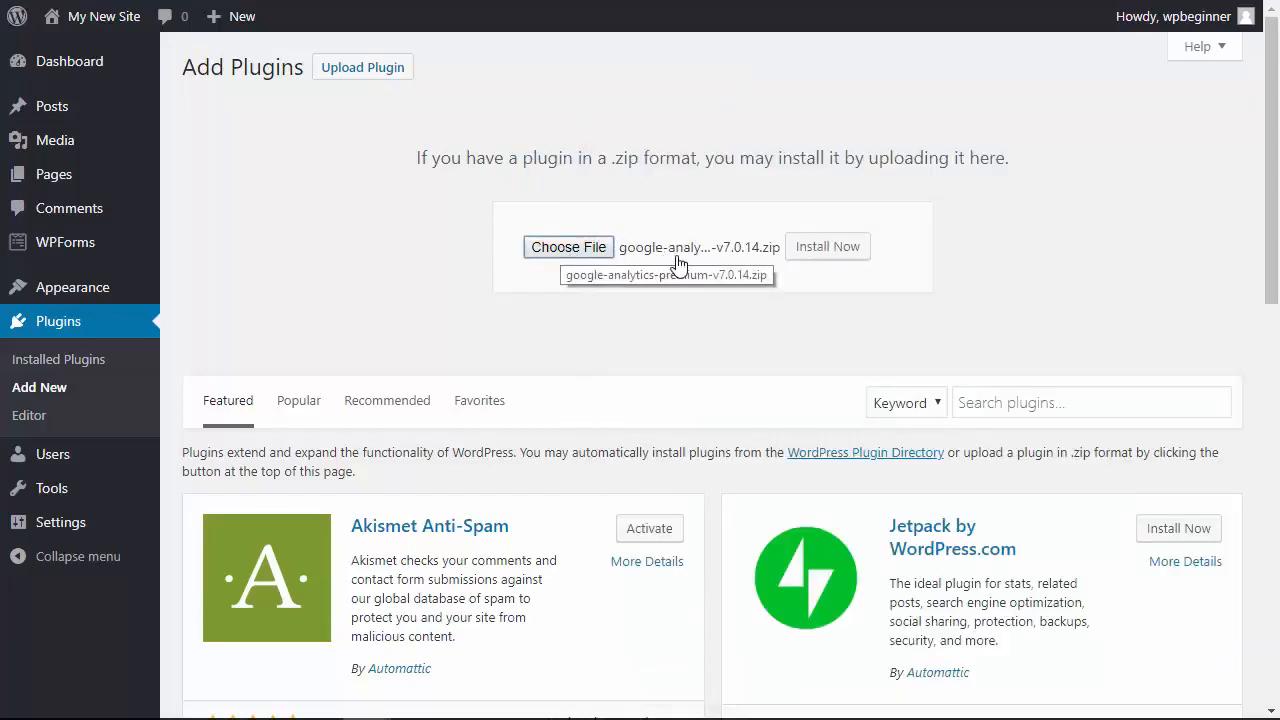
click(840, 256)
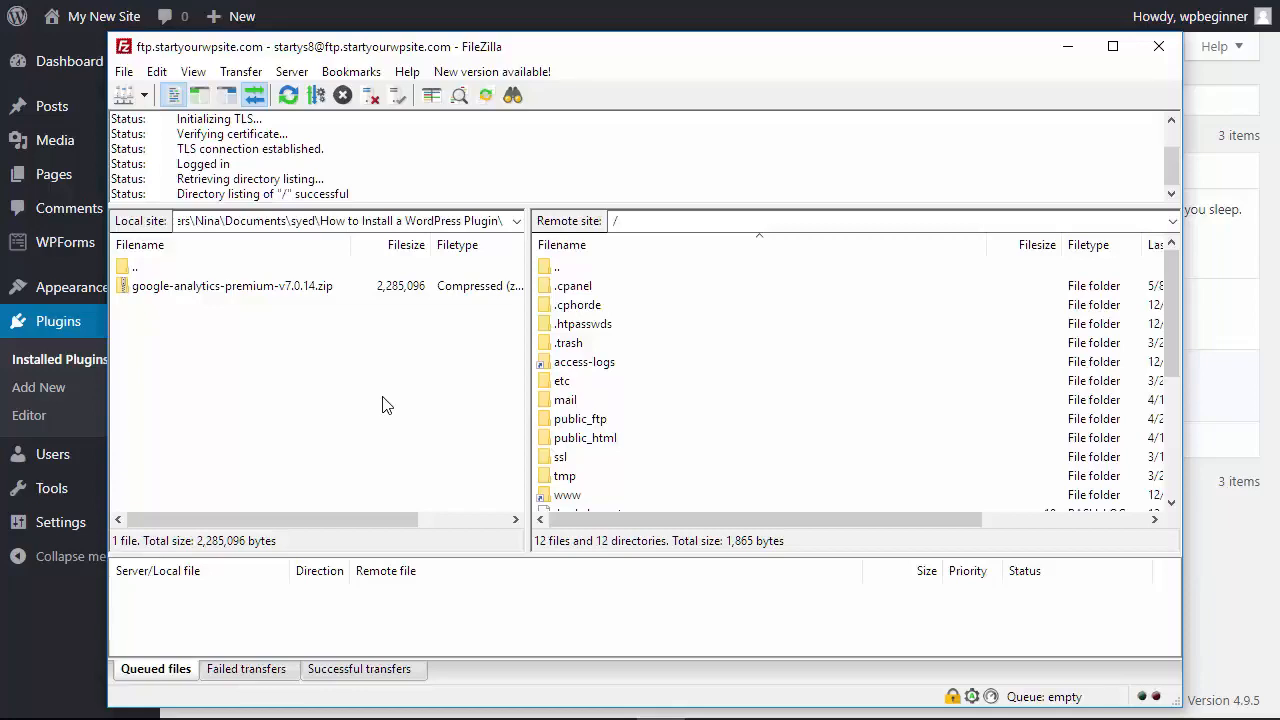
Step: In FileZilla, open the remote directory /public_html/wp-content/plugins
double_click(576, 440)
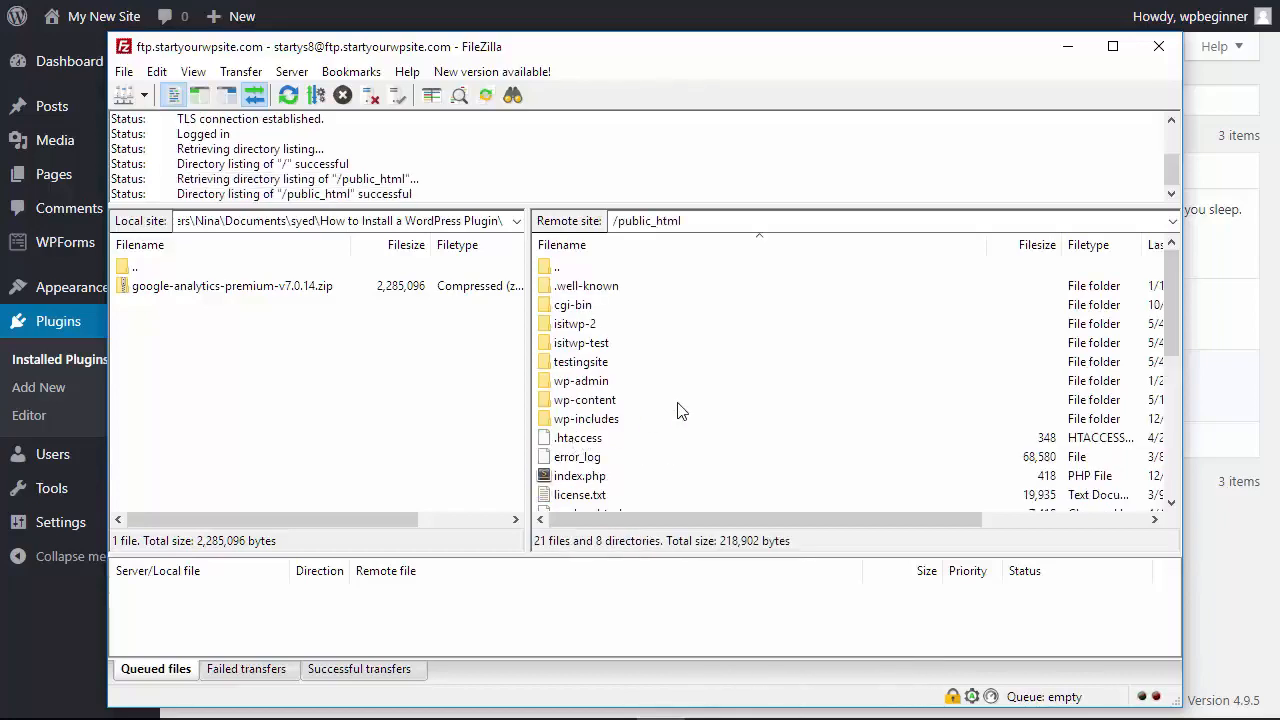
double_click(584, 400)
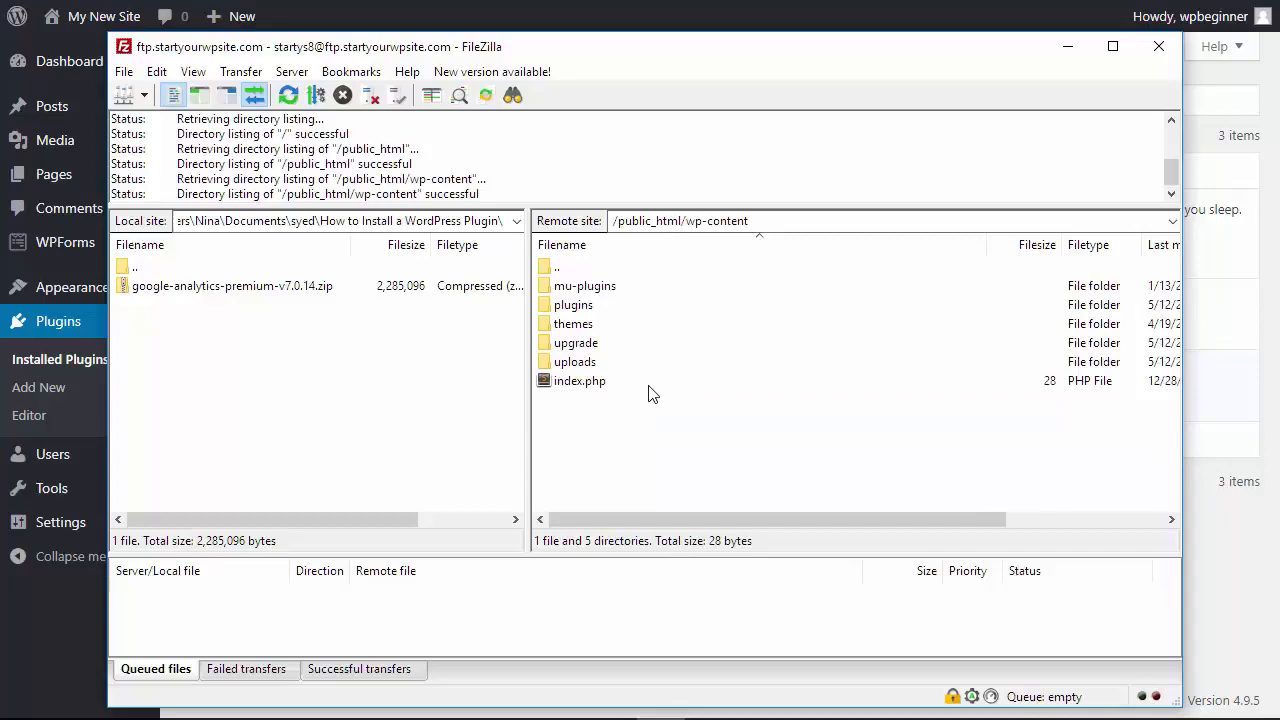
double_click(561, 311)
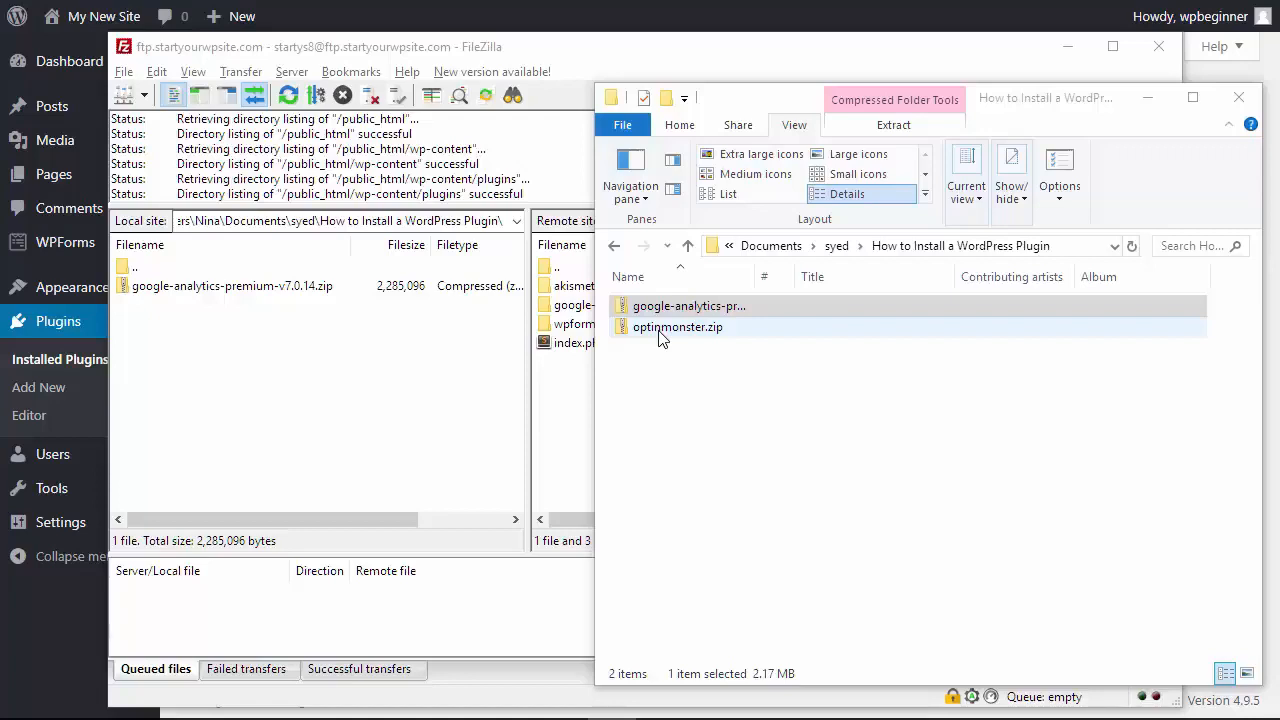
Step: In File Explorer, extract optinmonster.zip directly into the How to Install a WordPress Plugin folder and open the extracted optinmonster folder
click(660, 337)
right_click(659, 337)
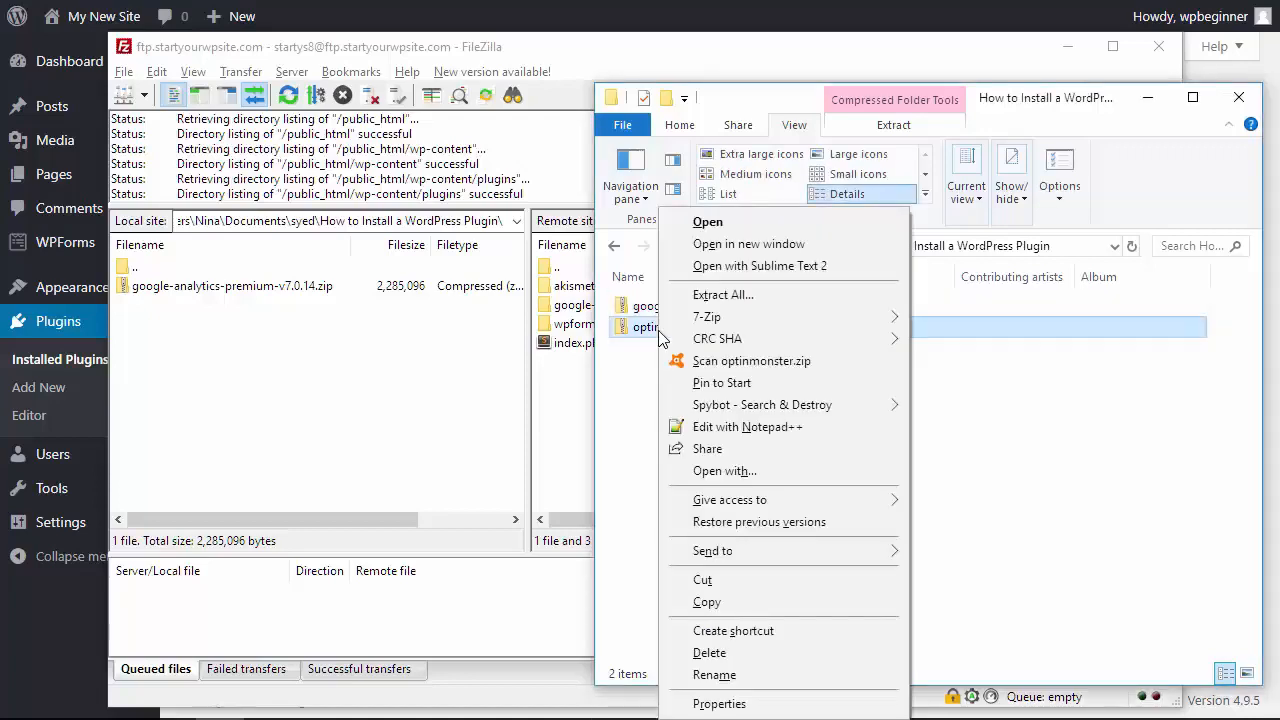
click(697, 298)
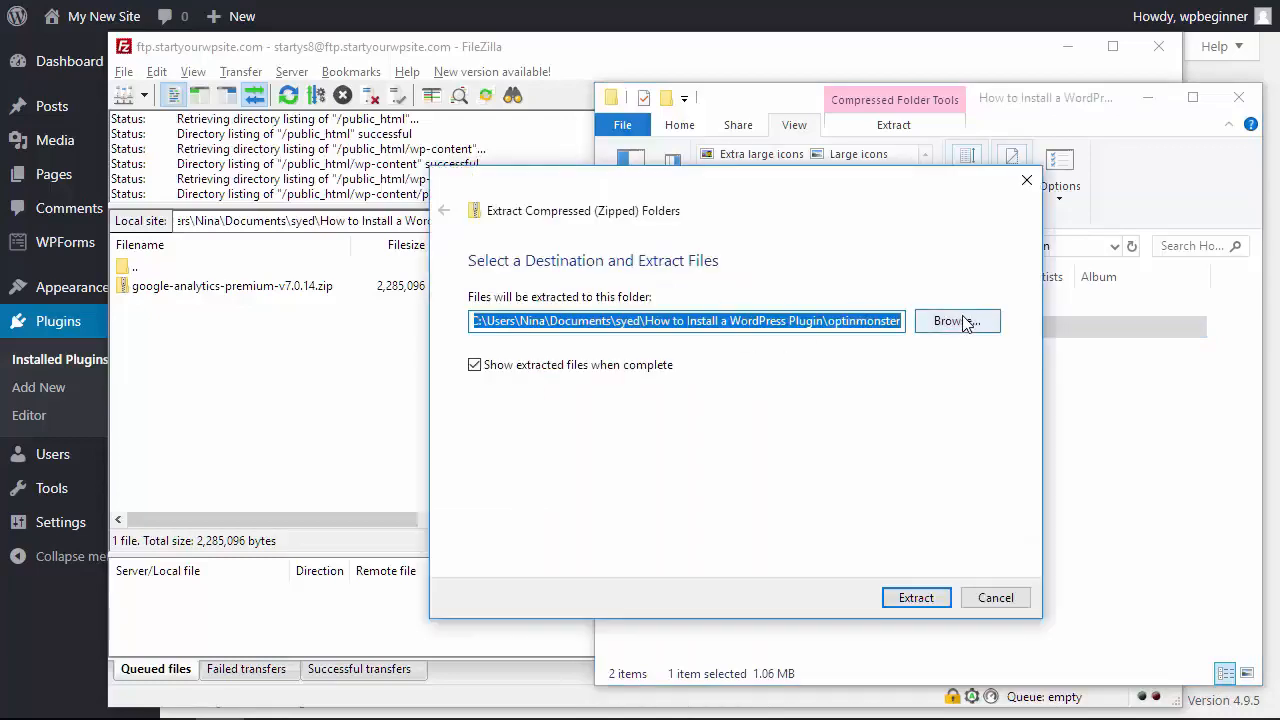
click(957, 321)
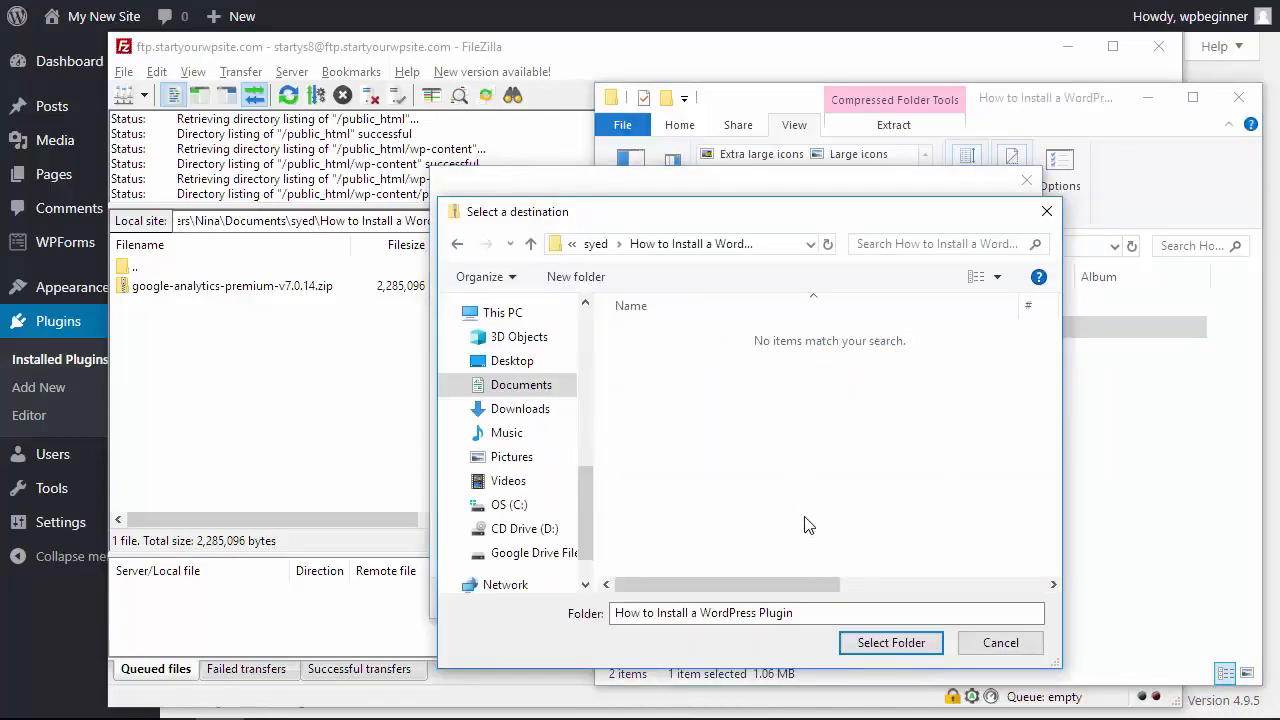
click(875, 648)
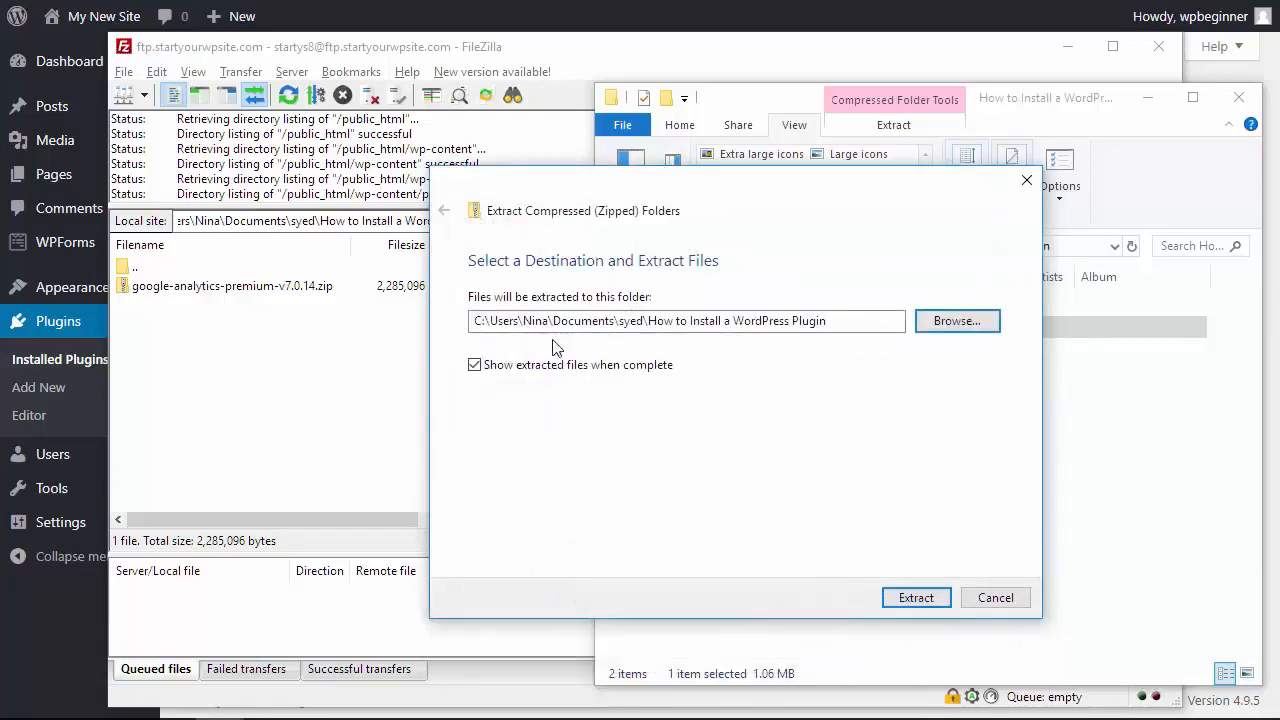
click(913, 600)
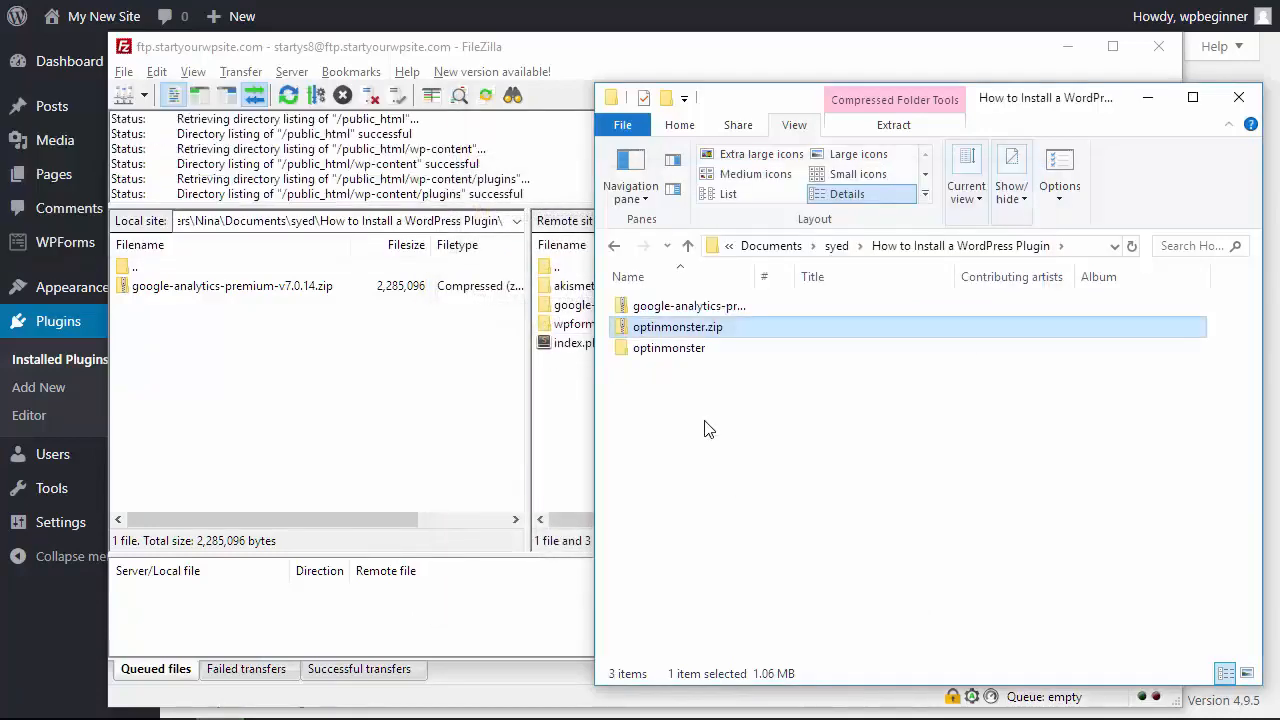
click(660, 355)
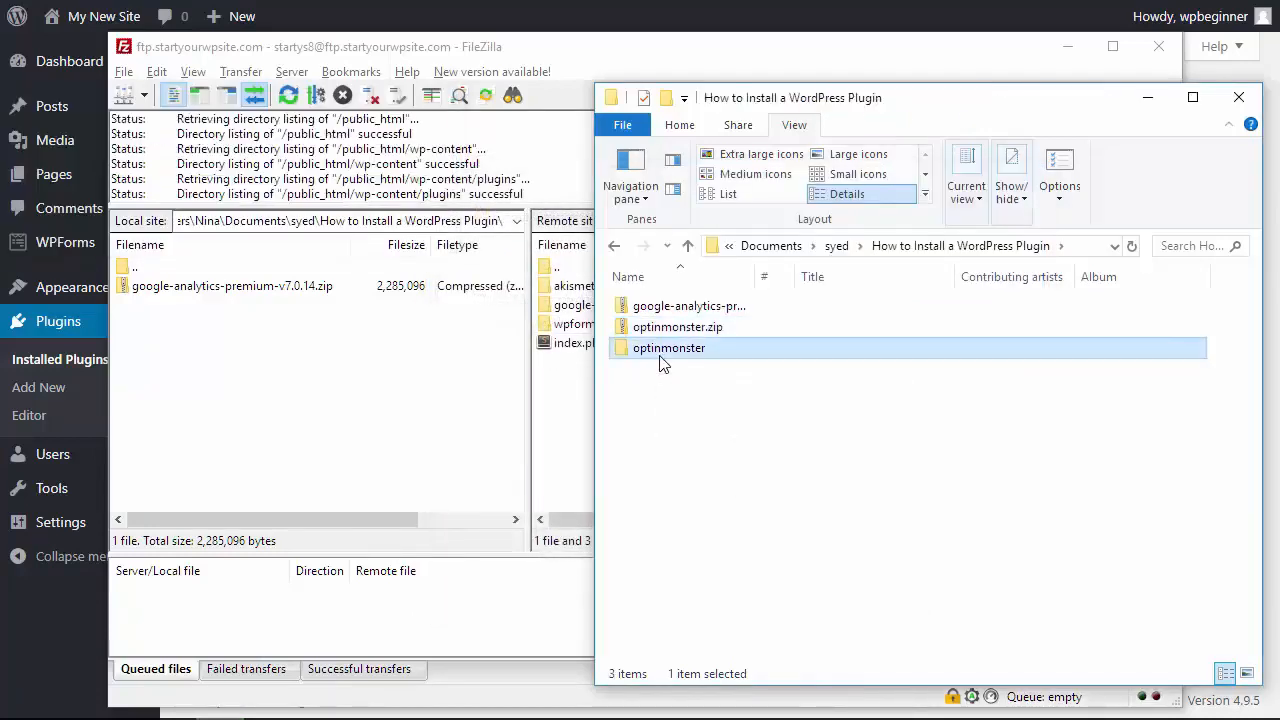
double_click(660, 356)
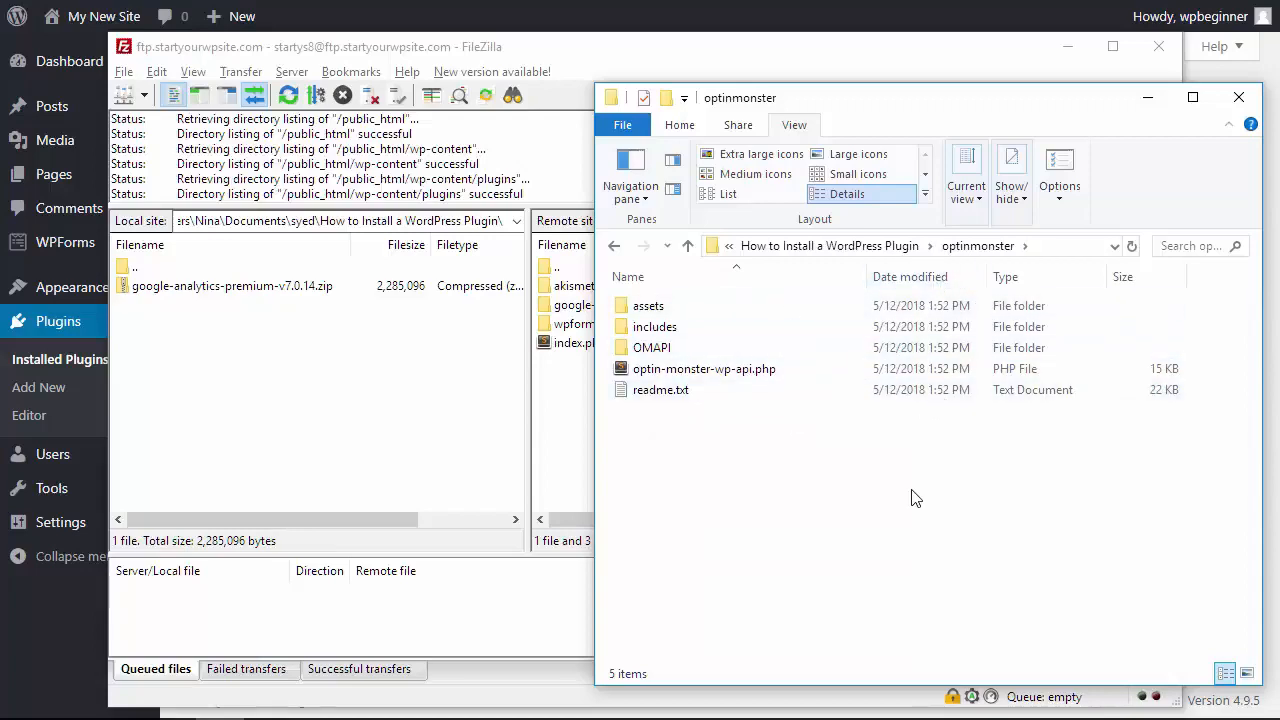
Step: Back in FileZilla, refresh the local file list and upload the optinmonster folder to the remote plugins directory
click(293, 371)
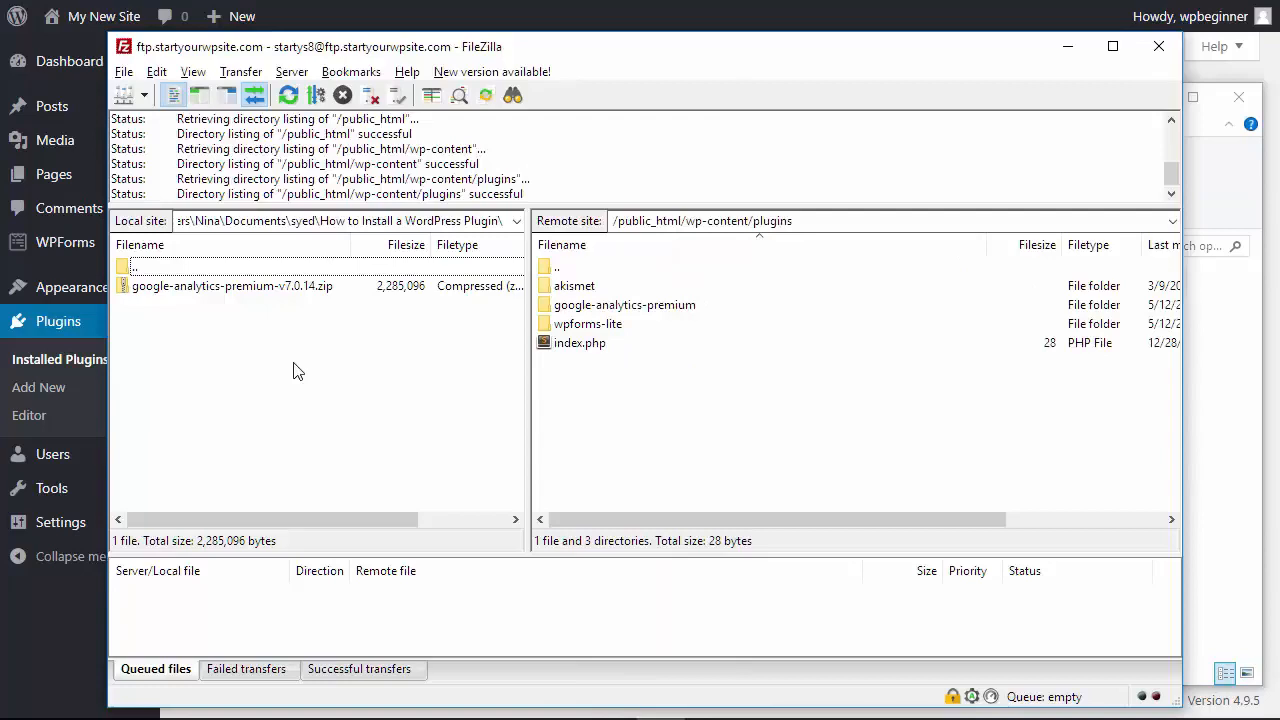
right_click(276, 364)
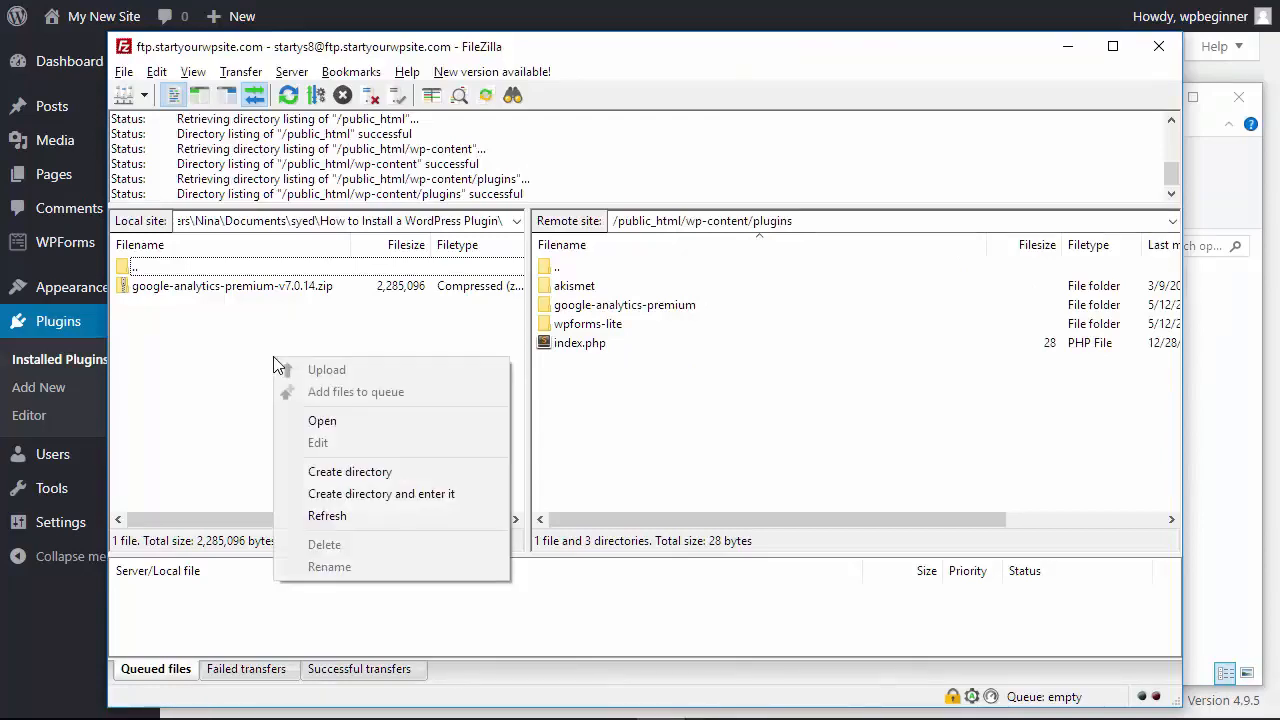
click(336, 516)
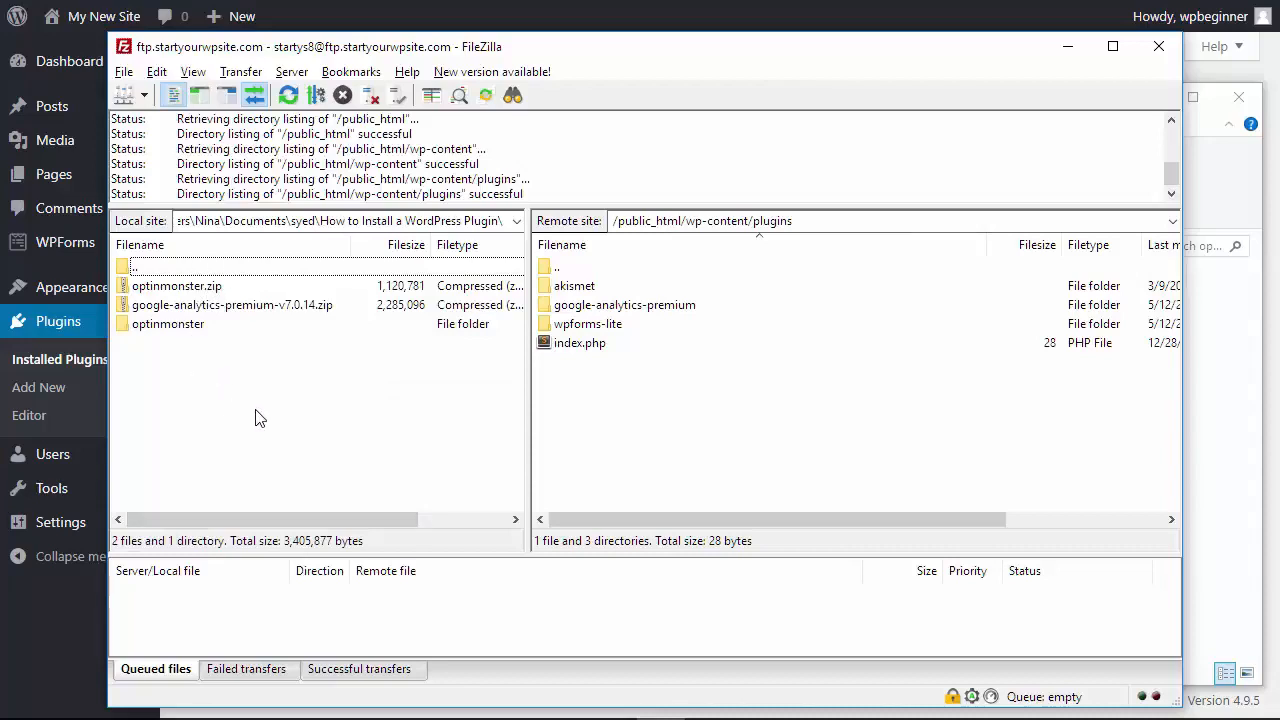
click(160, 326)
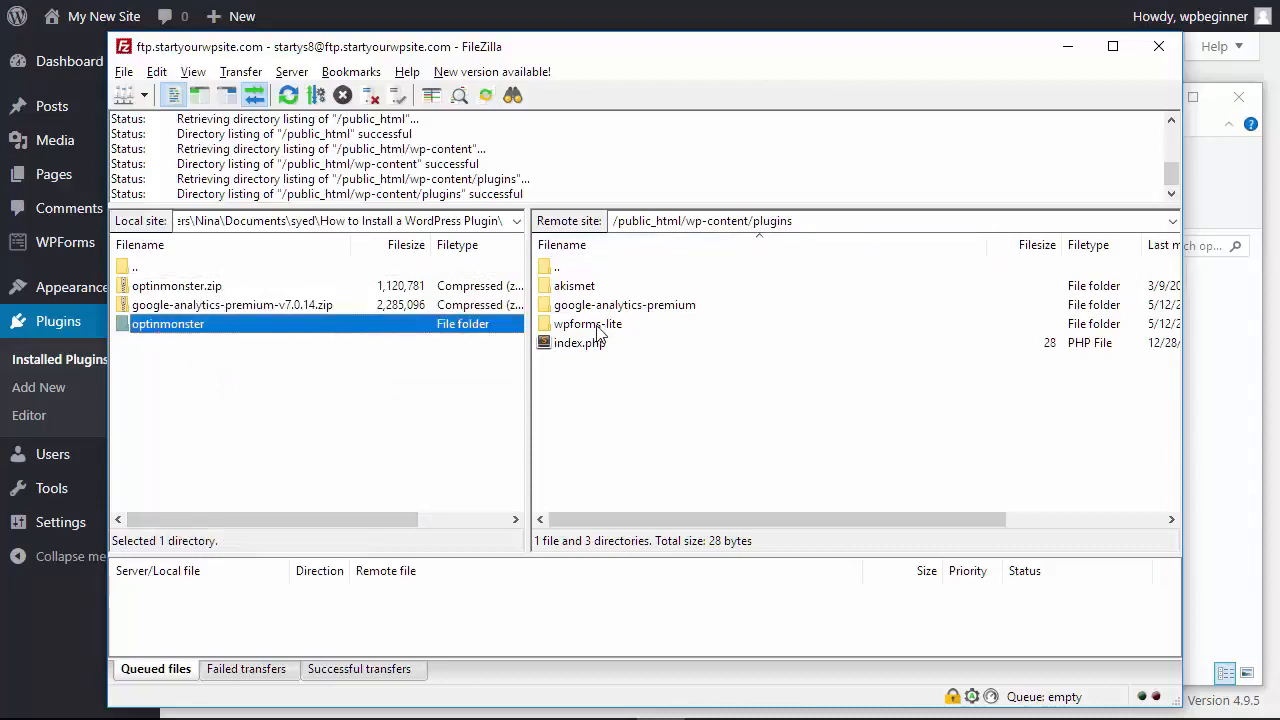
right_click(278, 328)
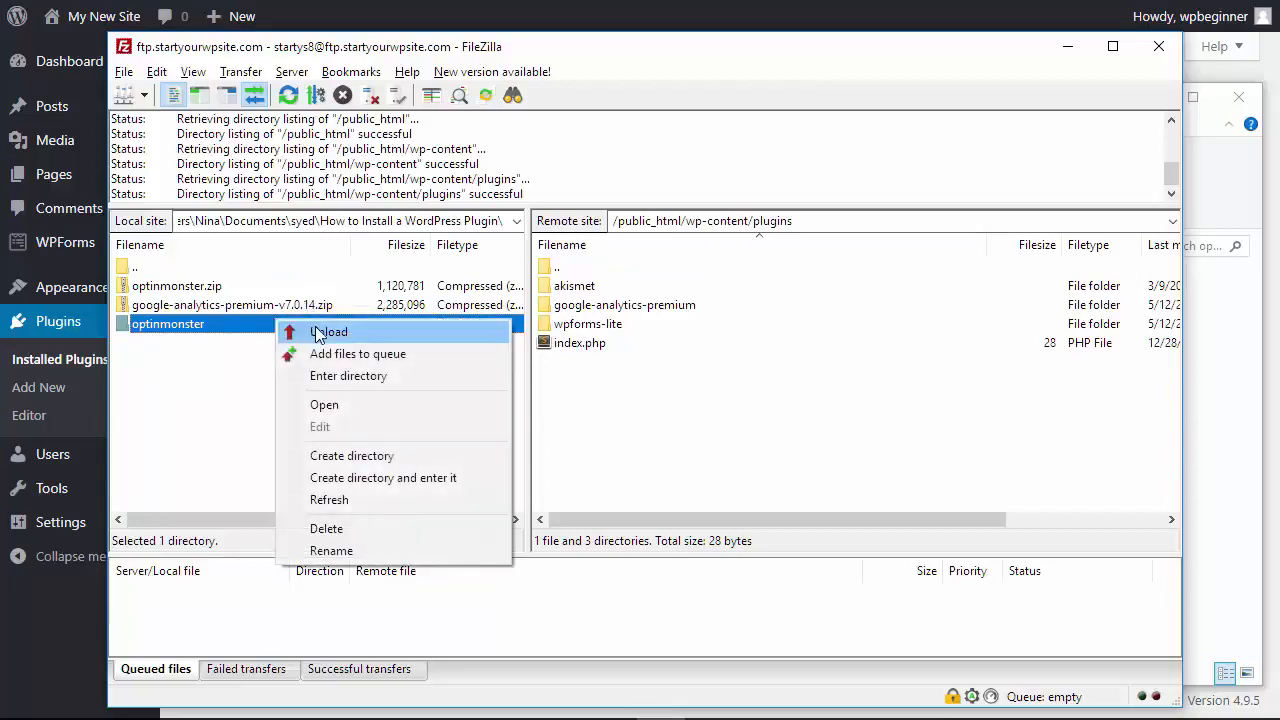
click(315, 331)
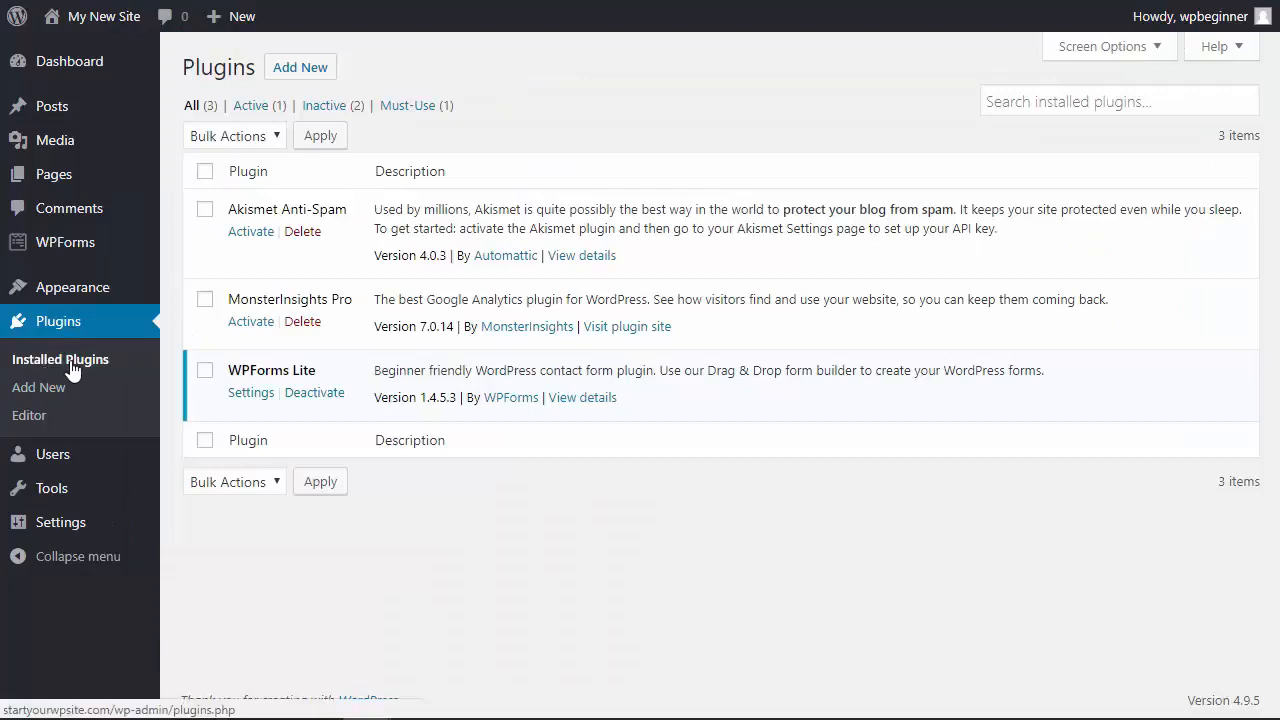
Step: Switch to the WordPress admin and reload the installed plugins list to check for the uploaded OptinMonster plugin
click(36, 362)
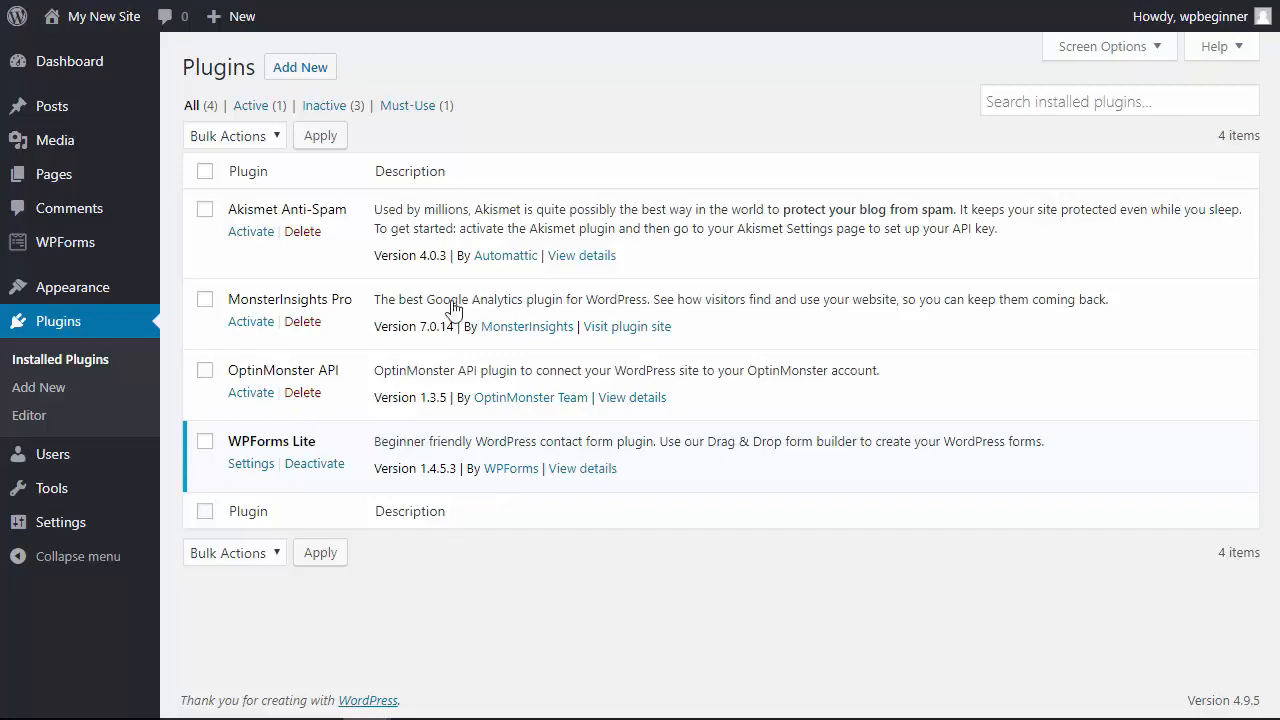
click(62, 363)
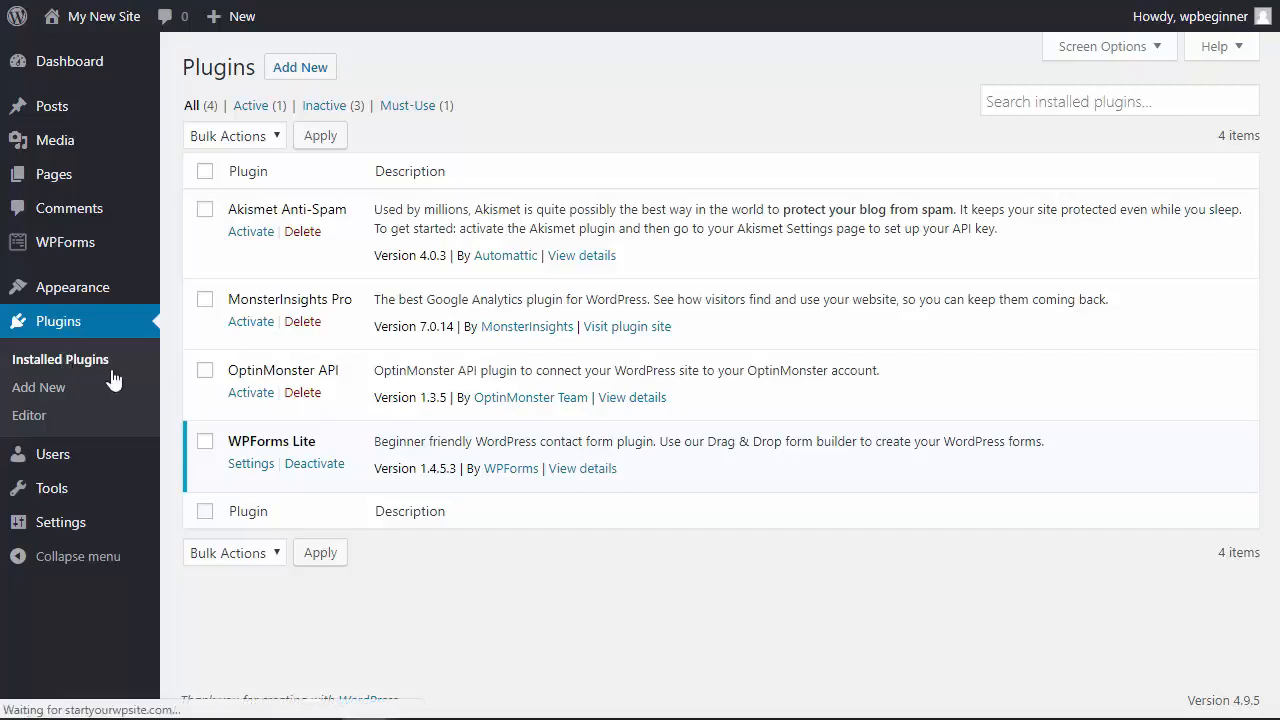